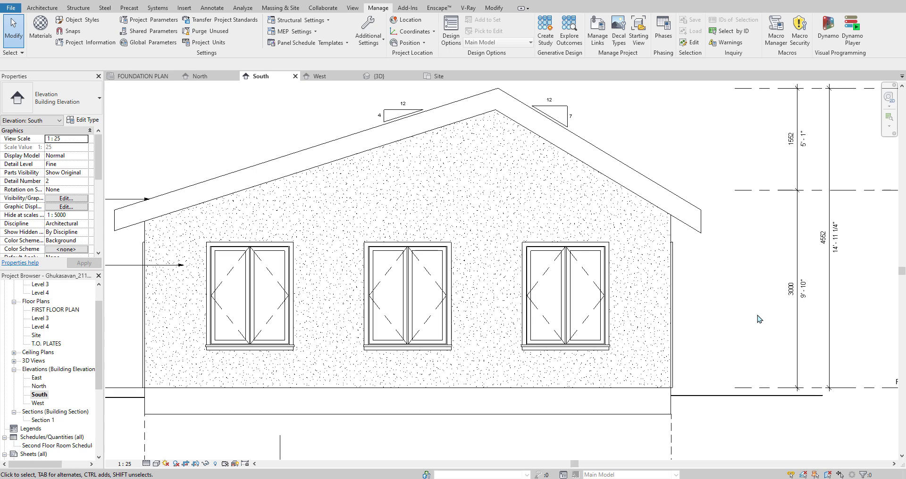
Step: Check the hatch pattern website in the browser, then return to the elevation
scroll(731, 349, down, 1)
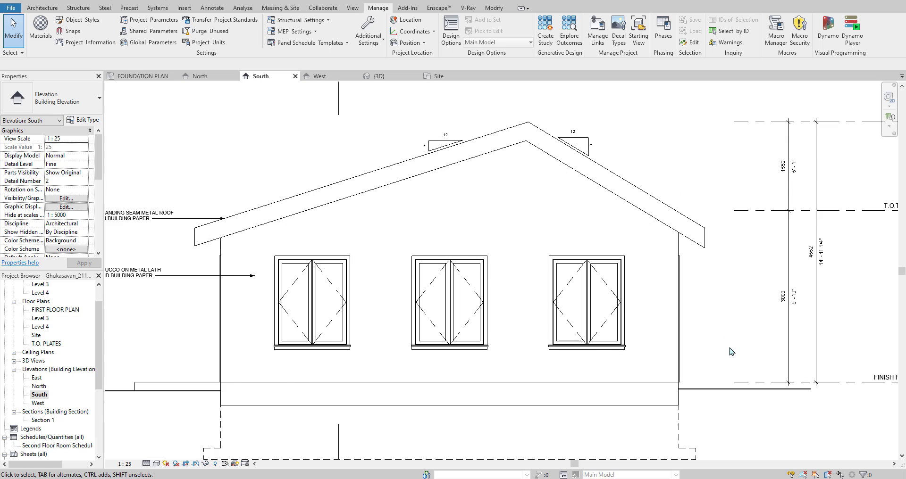
scroll(706, 327, up, 1)
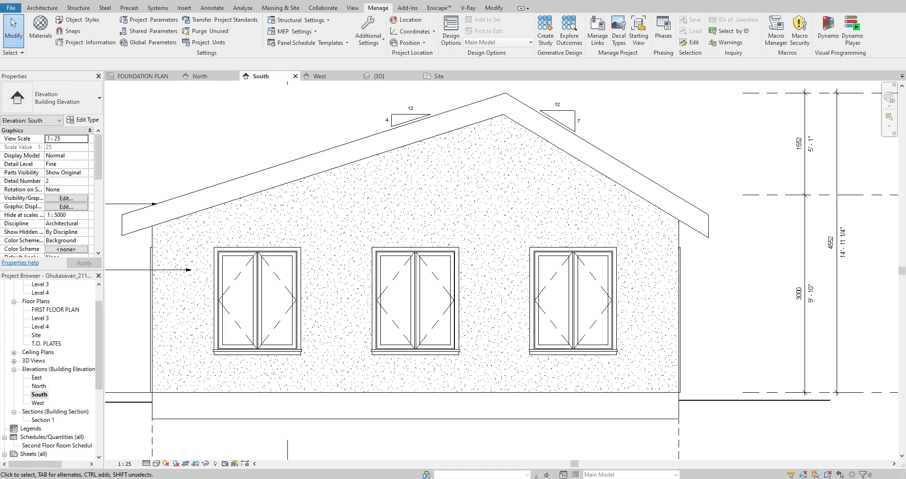
key(alt+Tab)
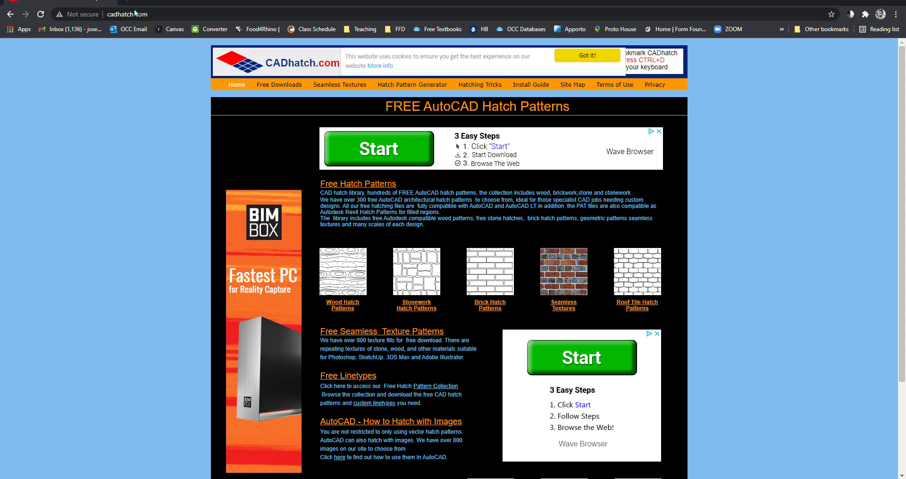
click(856, 1)
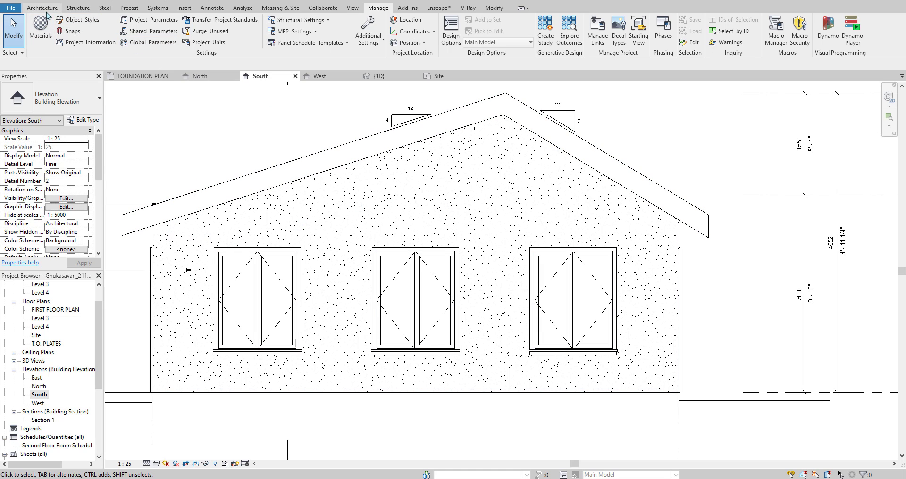
Step: Start a new custom fill pattern imported from the AR-BRK-STD-STACK.pat hatch file
click(382, 44)
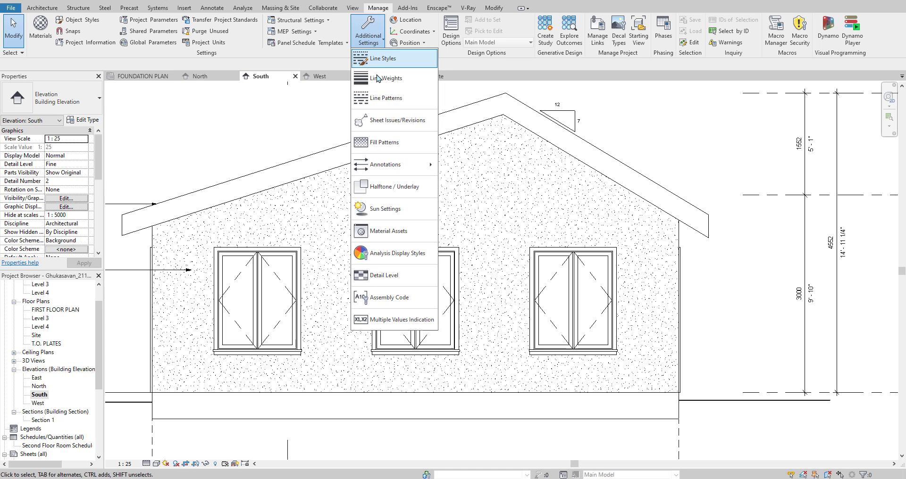
click(383, 143)
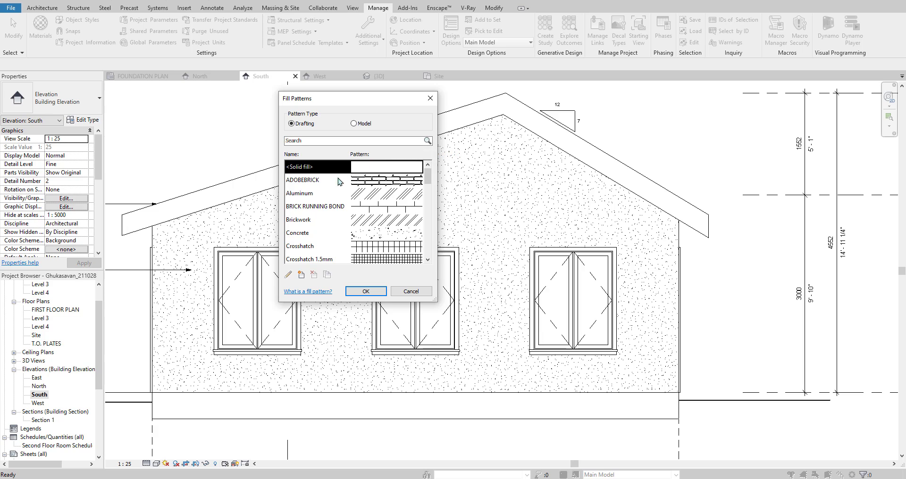
click(301, 275)
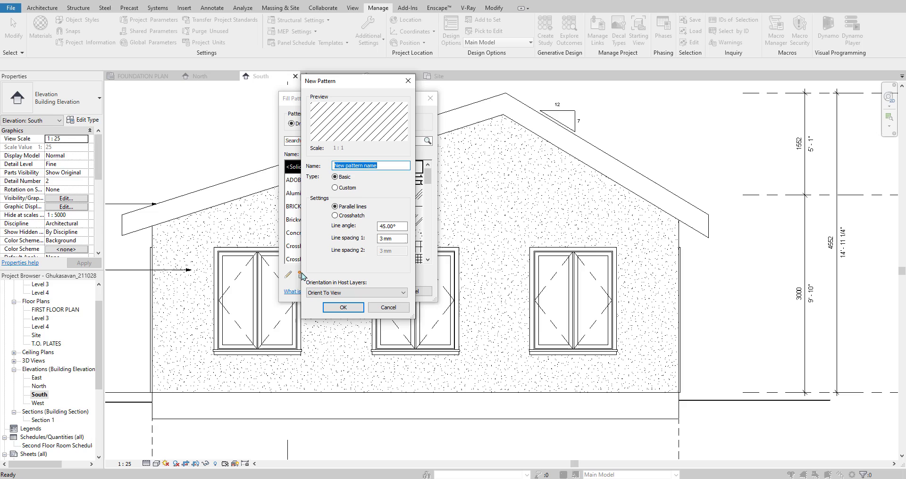
click(335, 188)
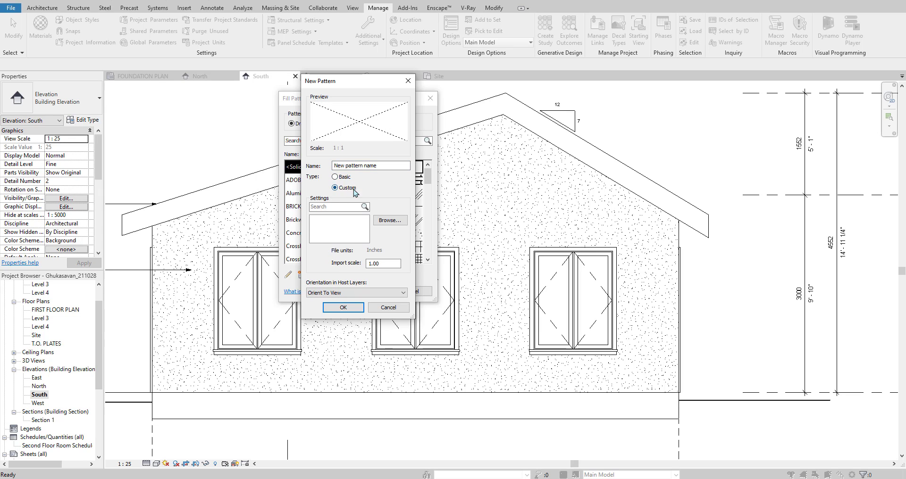
click(386, 221)
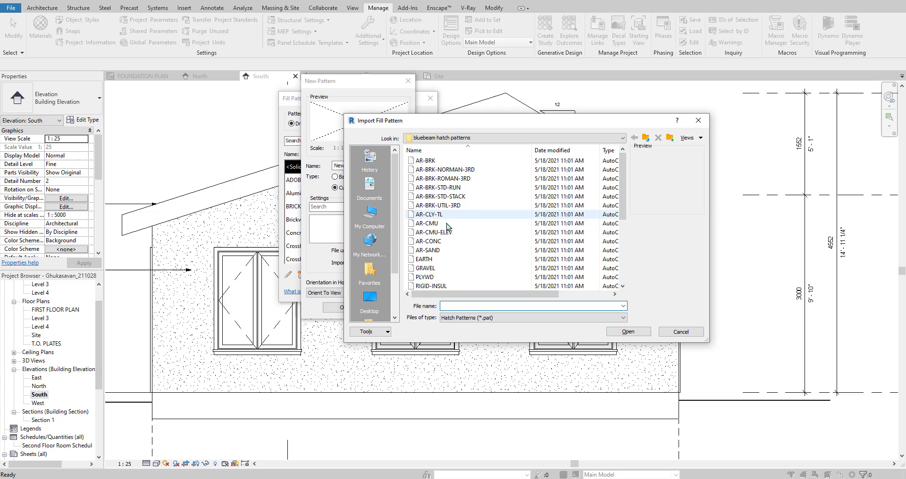
click(439, 197)
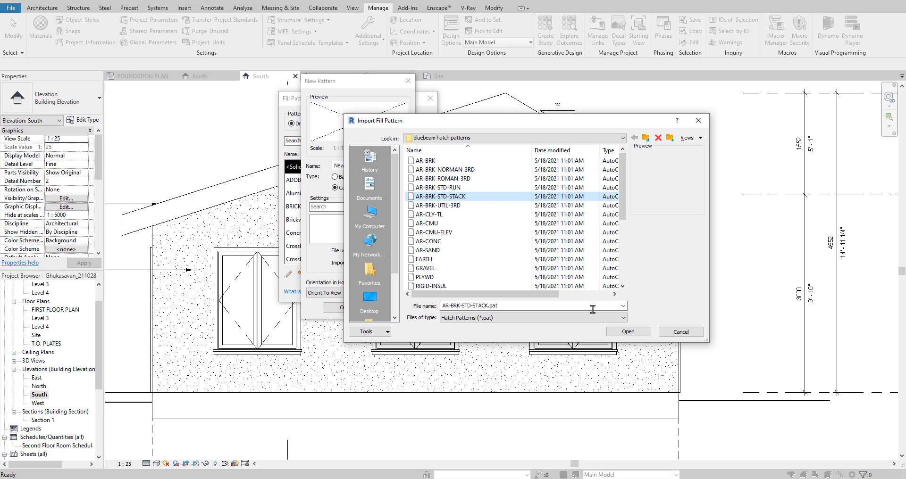
click(632, 333)
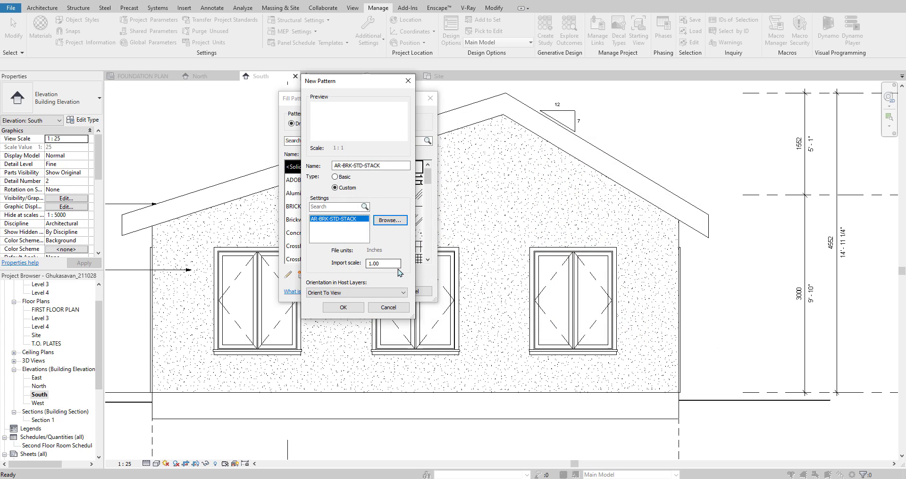
Step: Set import scale to .05, name the pattern STACKED BRICK, and save it
drag(386, 264, 356, 268)
text(.05)
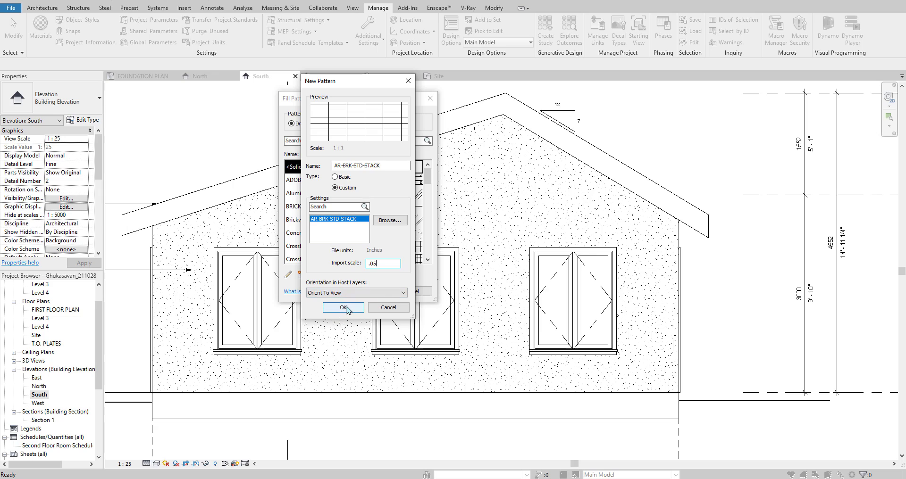
drag(387, 165, 334, 168)
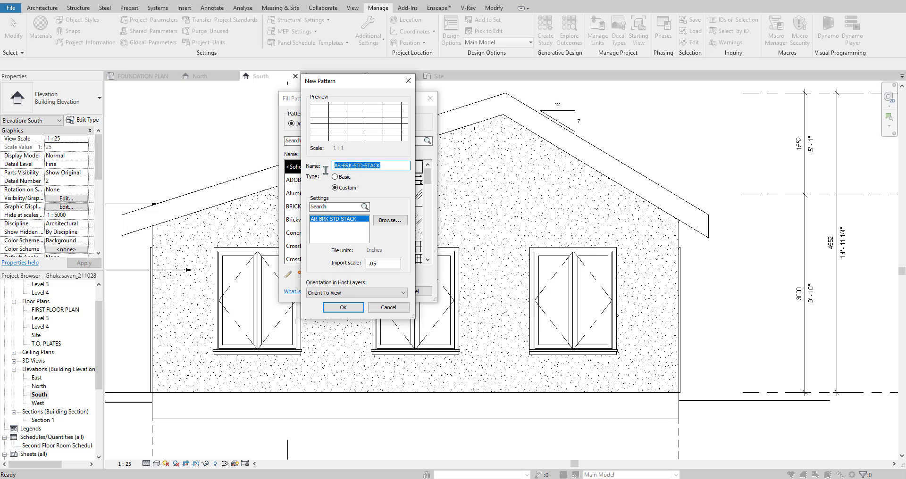
text(sT)
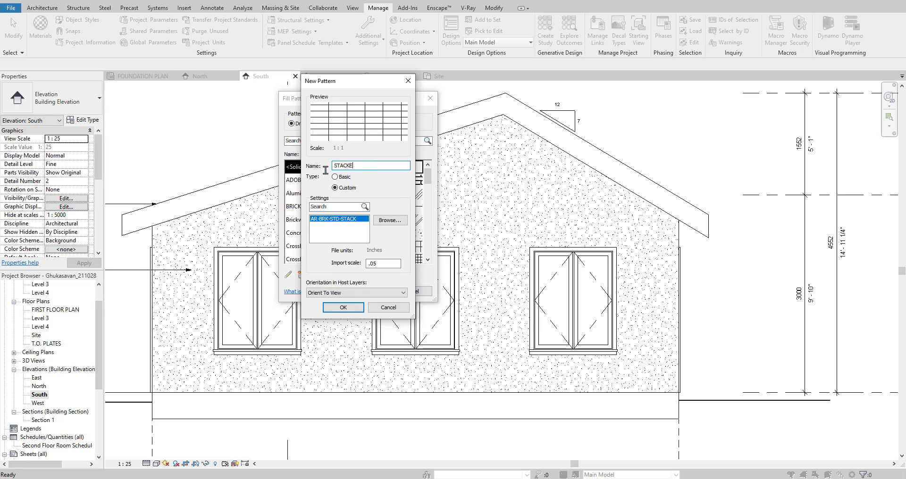
text(ACKED BRICK)
click(352, 307)
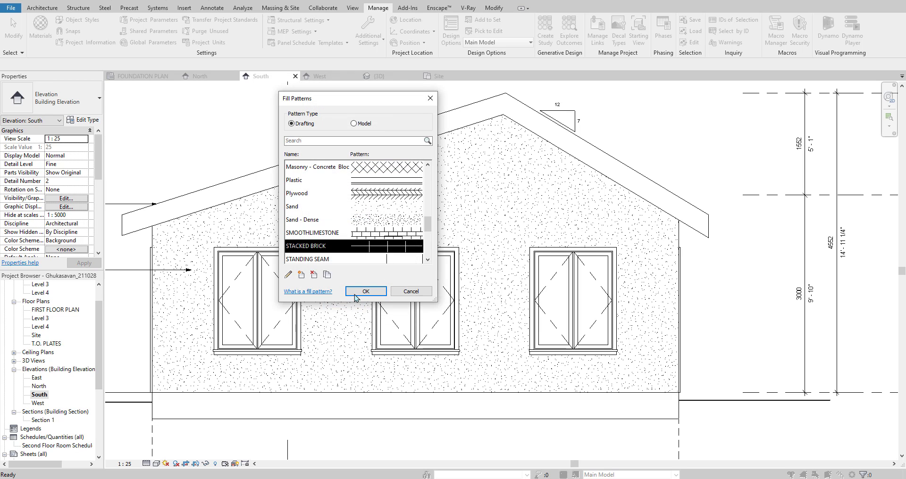
click(366, 292)
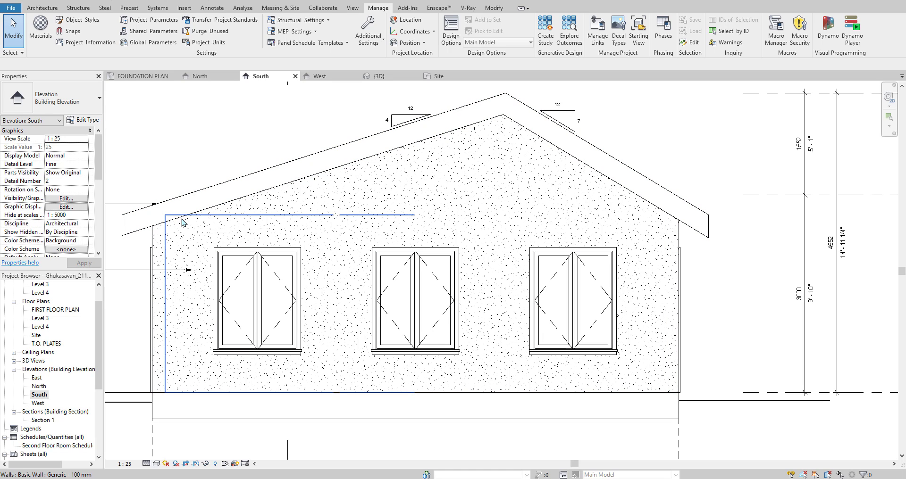
Step: Select the exterior wall chain and open its Render, Tan, Textured layer material
key(Tab)
key(Tab)
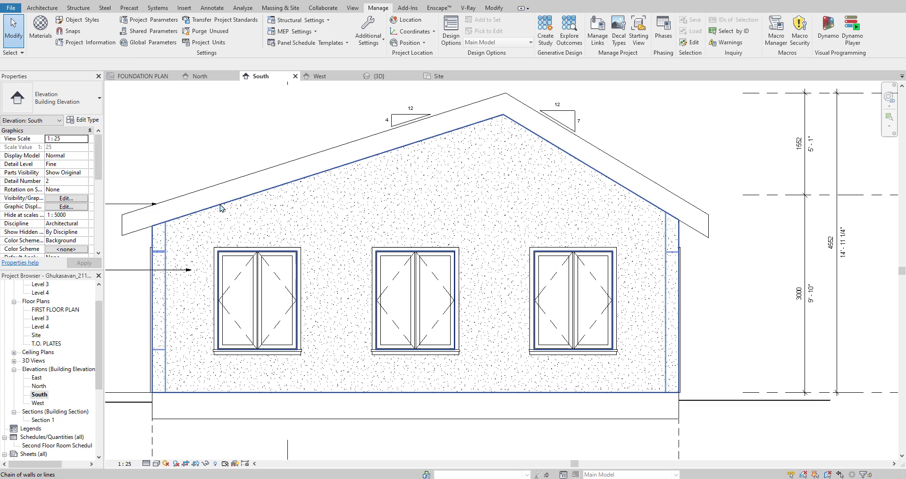
click(221, 208)
click(83, 120)
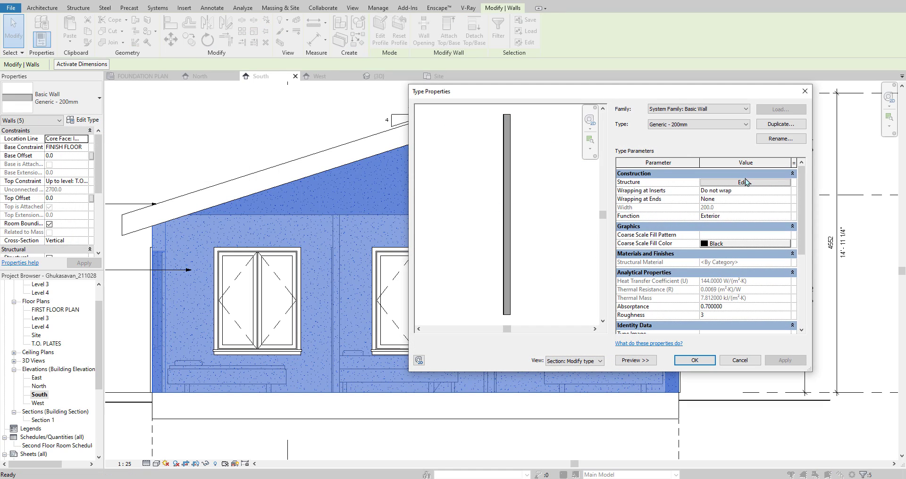
click(745, 183)
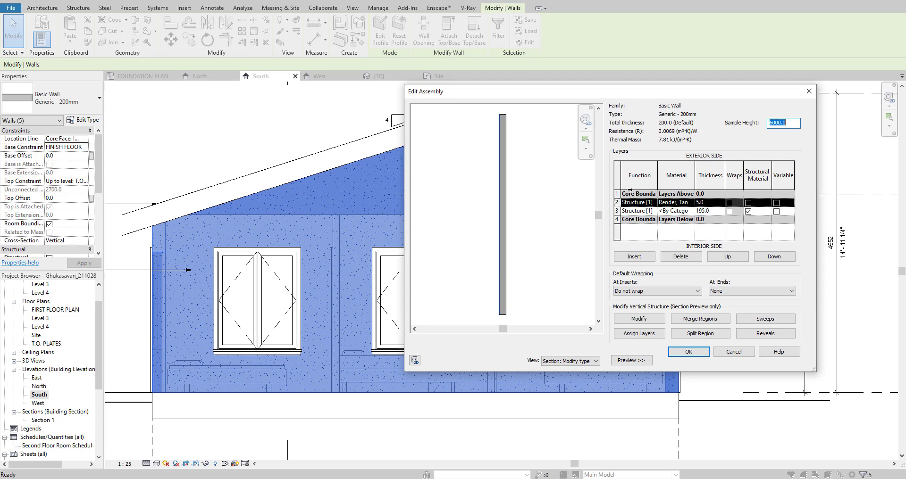
click(688, 203)
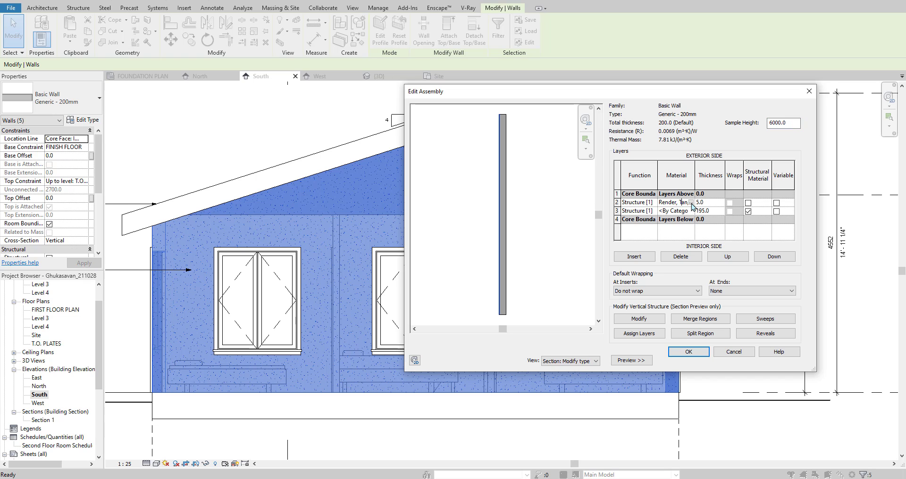
click(692, 202)
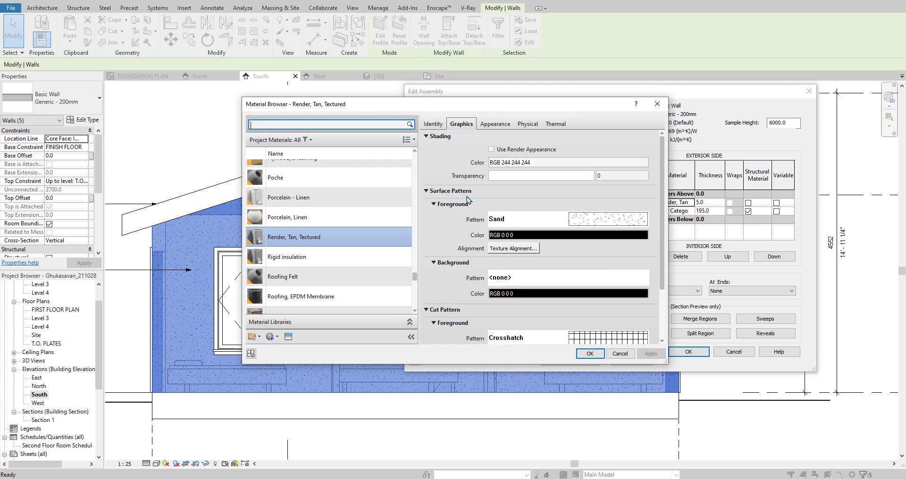
Step: Replace the material's Sand foreground surface pattern with STACKED BRICK
click(557, 223)
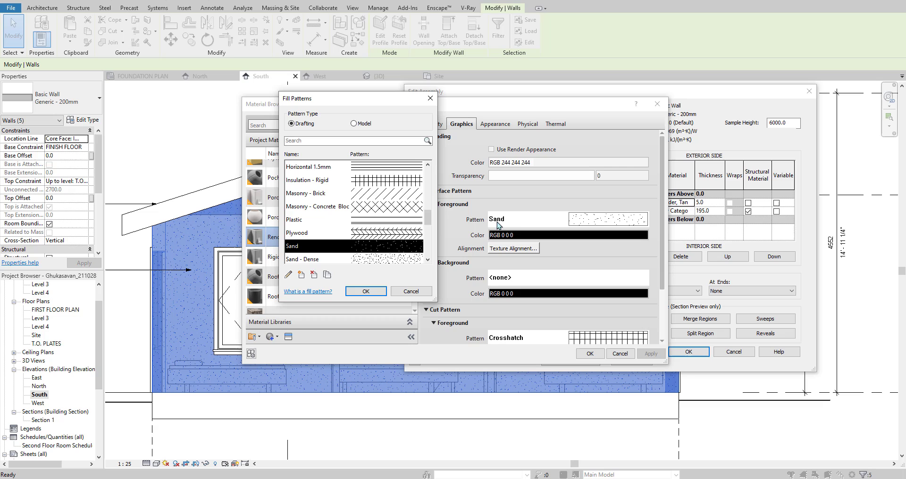
mouse_move(429, 219)
mouse_down()
mouse_move(432, 178)
mouse_move(429, 234)
mouse_up()
click(362, 194)
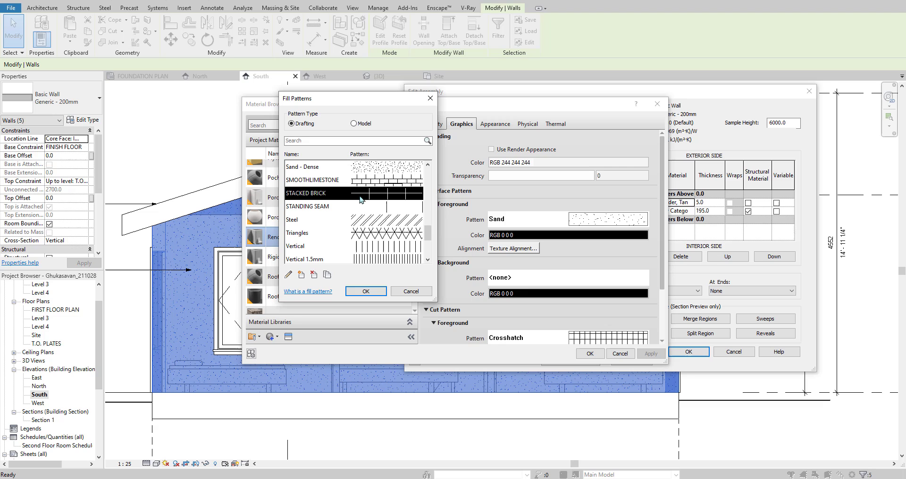
click(367, 292)
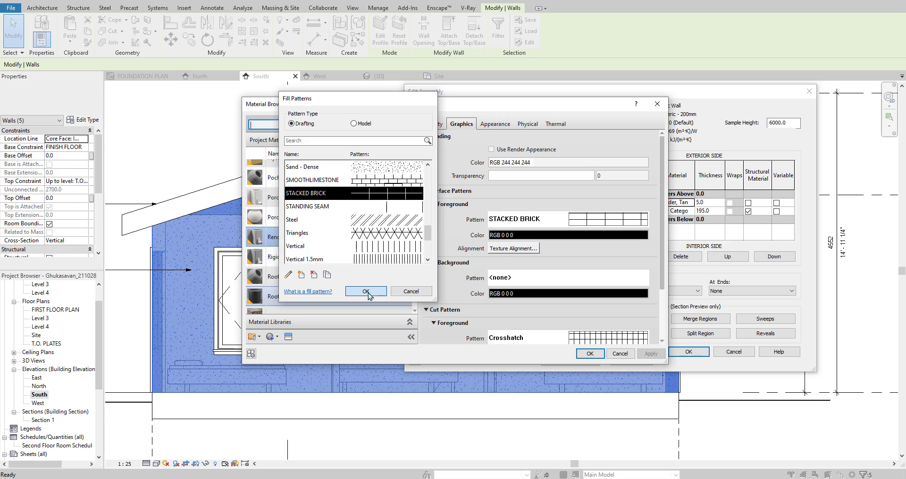
Step: Accept the material and wall type changes and deselect the walls
click(592, 354)
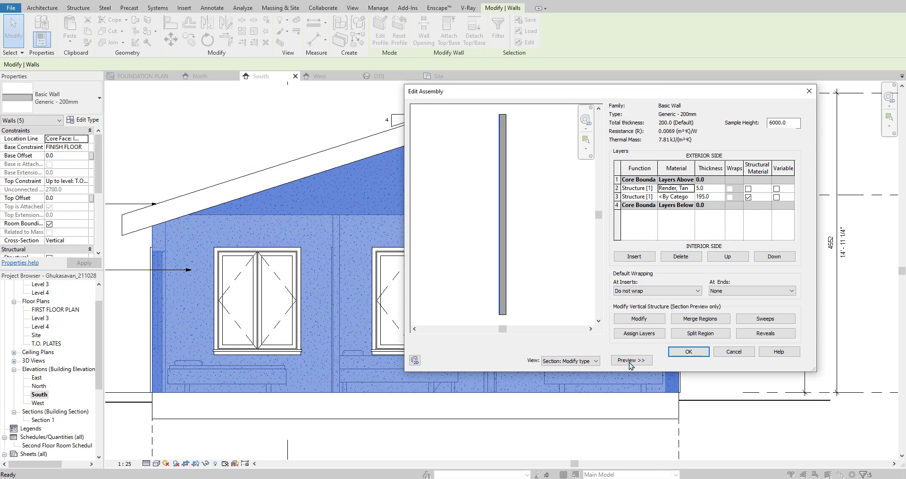
click(689, 352)
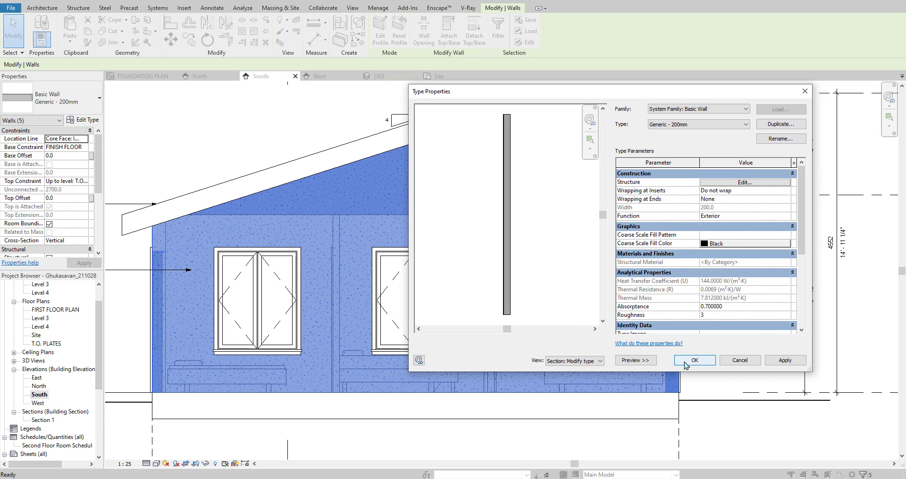
click(635, 362)
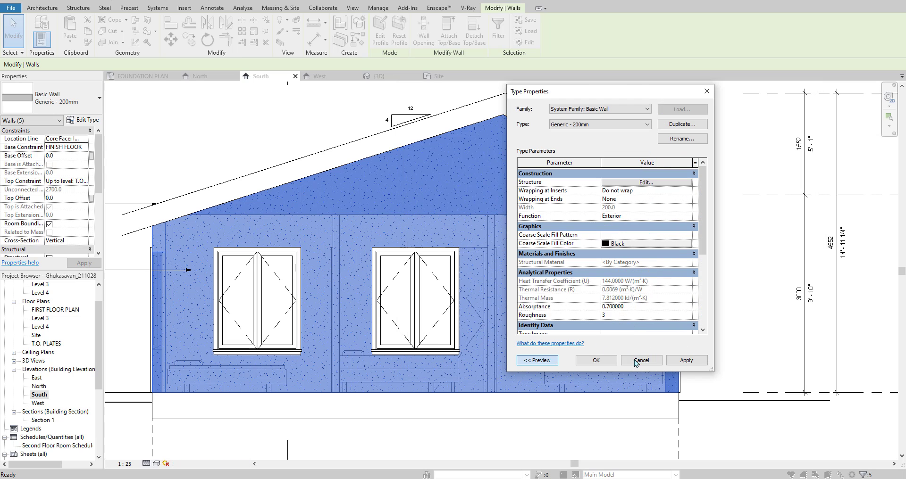
click(581, 363)
click(746, 326)
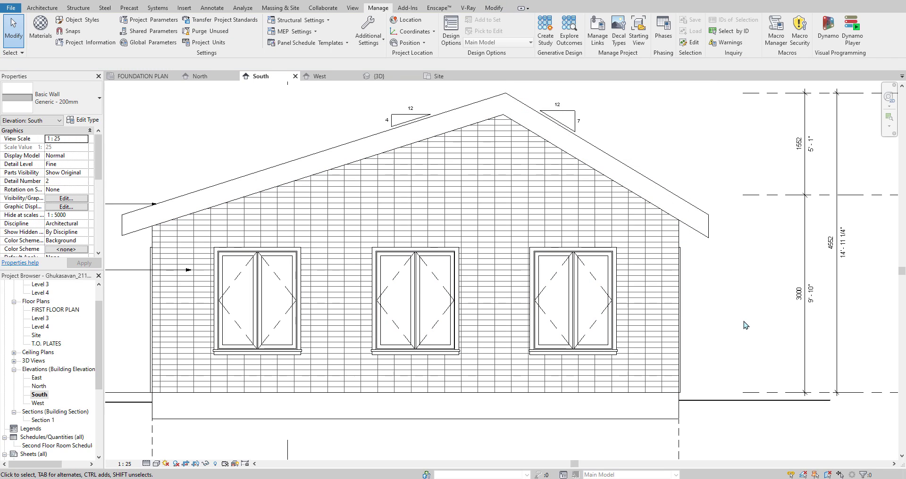
Step: Bring the wall's lower left end into view and show the annotation tools
scroll(538, 198, up, 3)
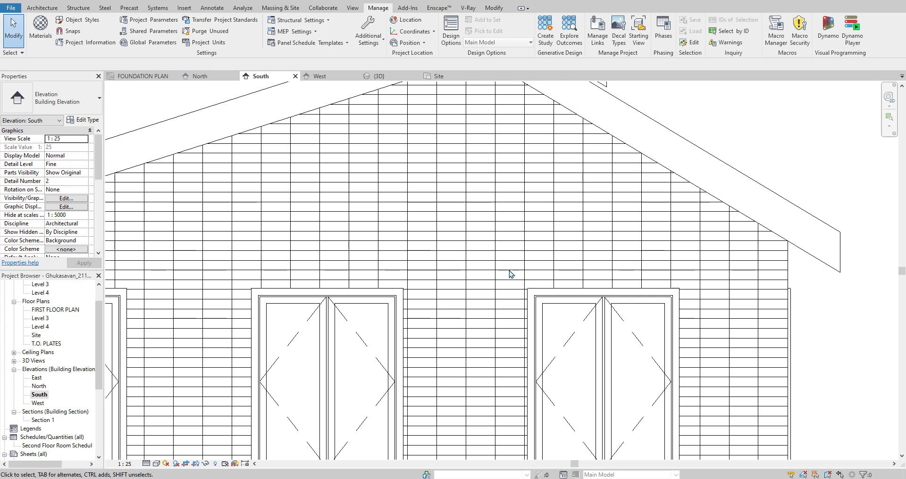
scroll(448, 327, down, 3)
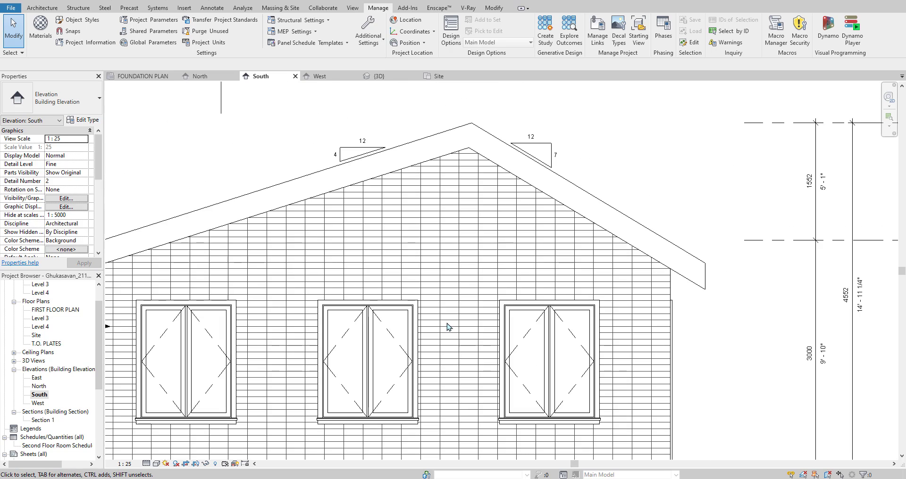
scroll(448, 326, down, 2)
scroll(399, 384, up, 1)
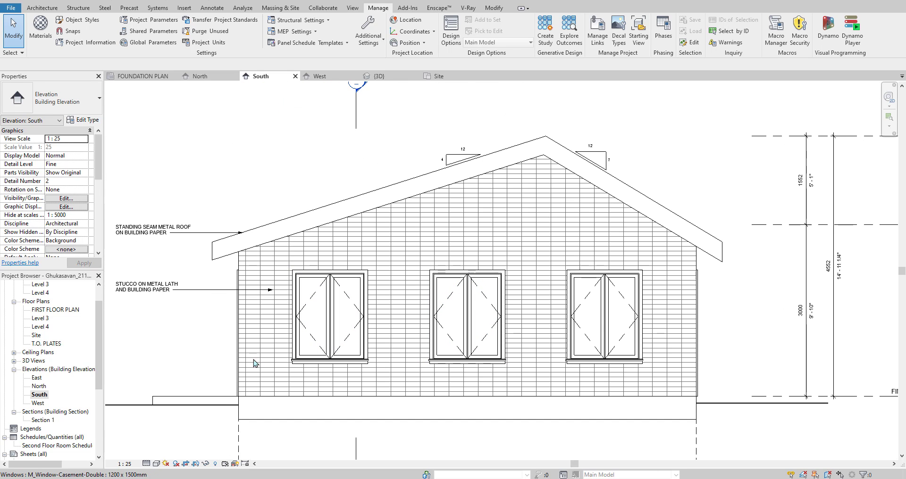
middle_drag(179, 316, 302, 309)
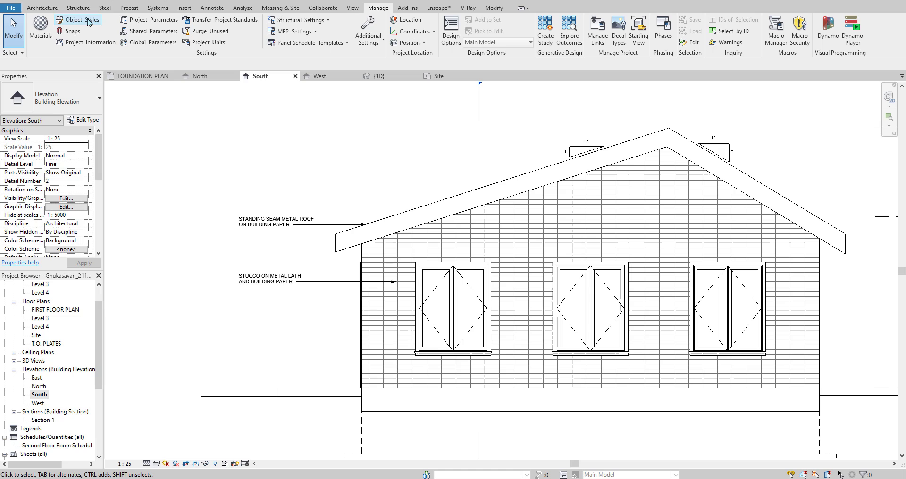
click(212, 8)
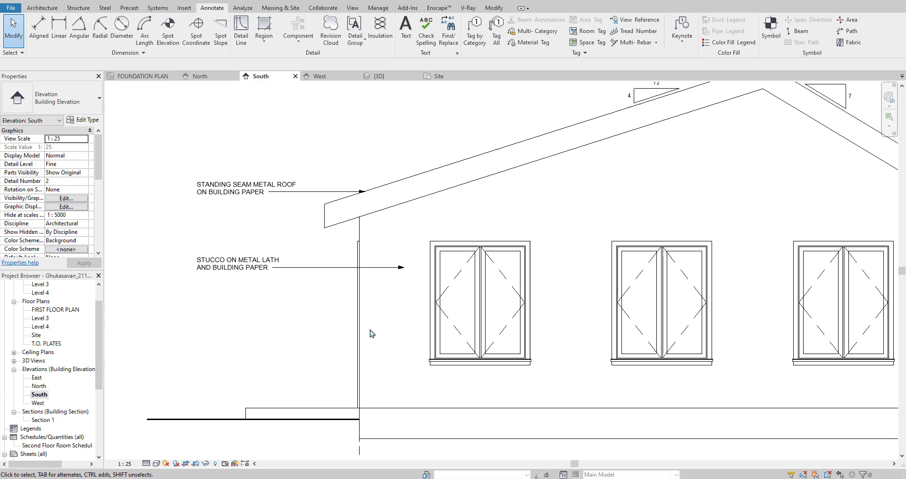
Step: Sketch a rectangular filled region left of the wall, resting on the ground line
scroll(371, 325, up, 2)
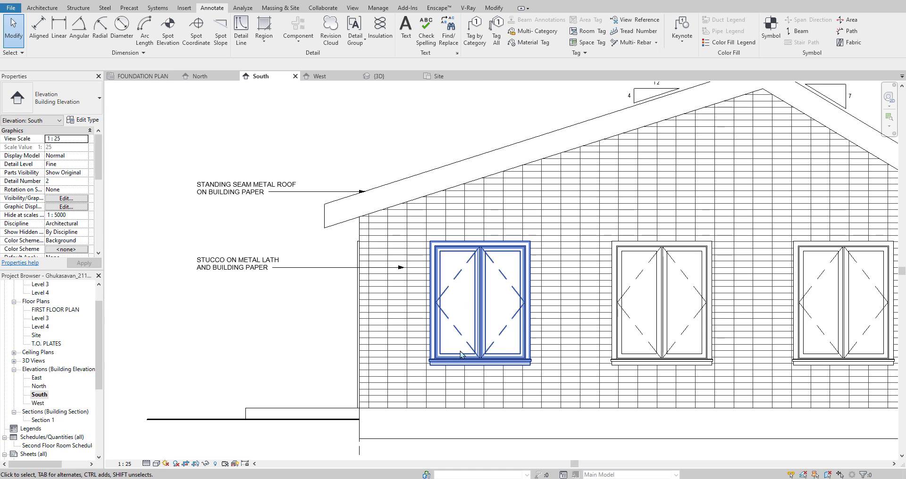
click(264, 26)
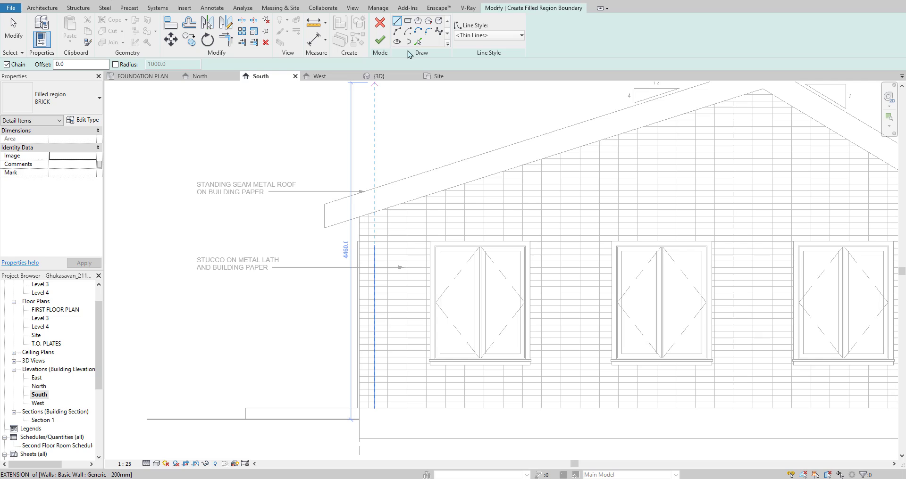
click(408, 21)
click(179, 300)
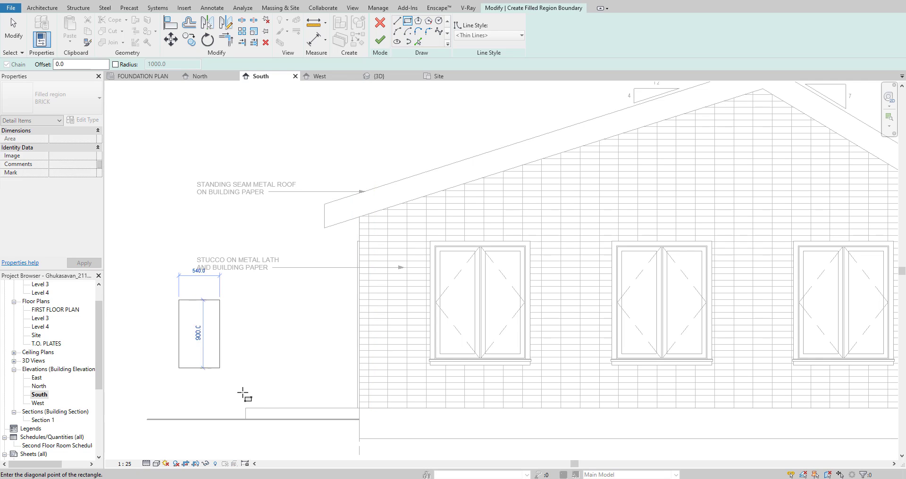
click(242, 420)
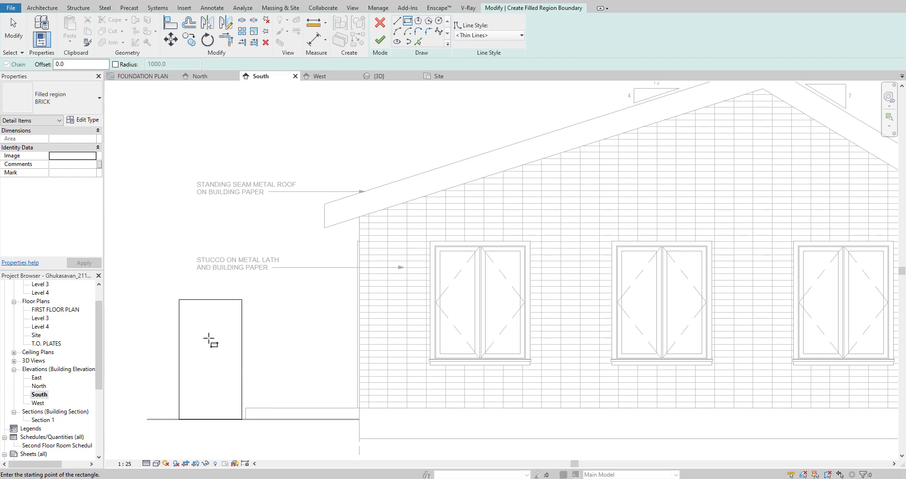
Step: Look through the available filled region types in Properties
click(80, 108)
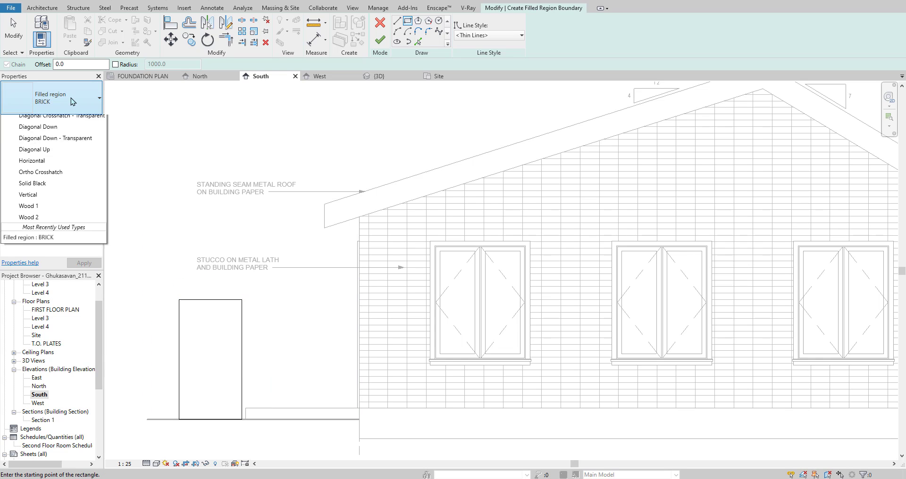
click(80, 108)
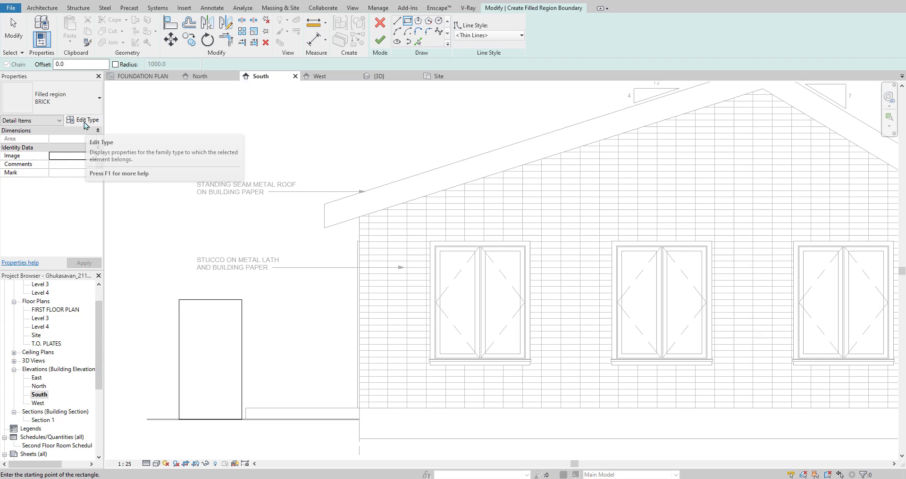
click(69, 107)
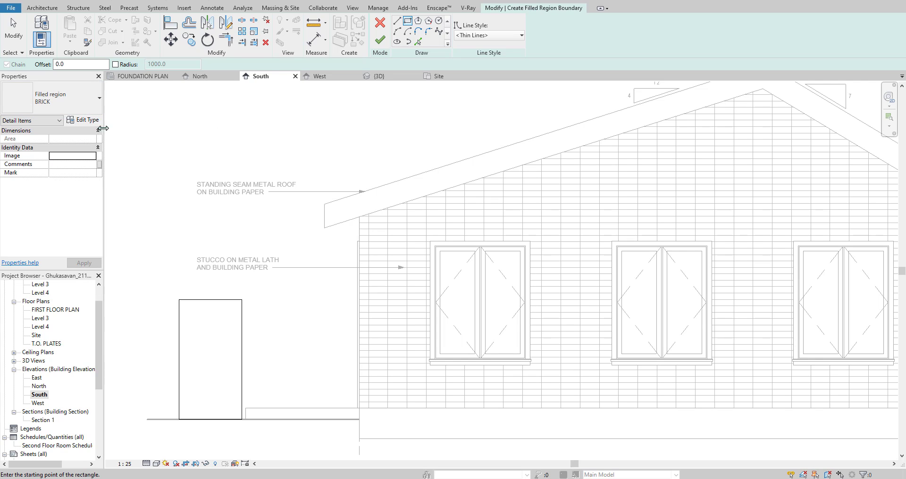
Step: Try STACKED BRICK as the BRICK type's foreground pattern, then cancel the change
click(87, 121)
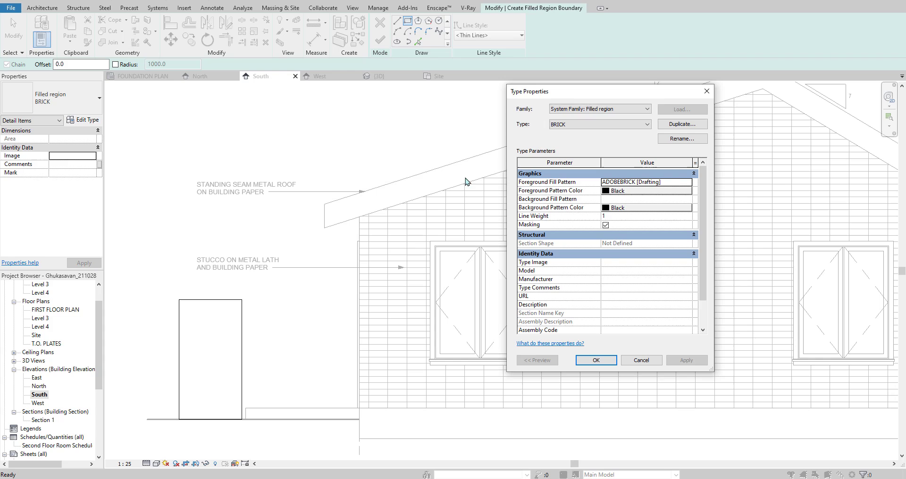
click(682, 182)
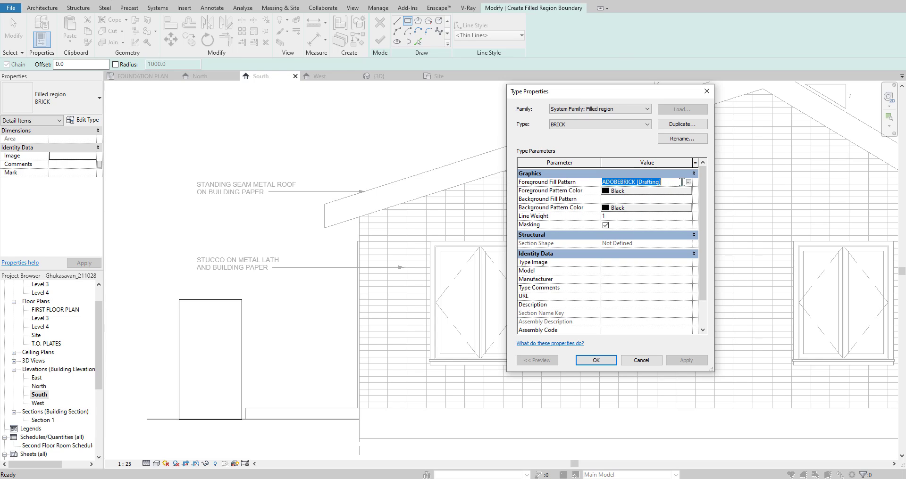
click(689, 183)
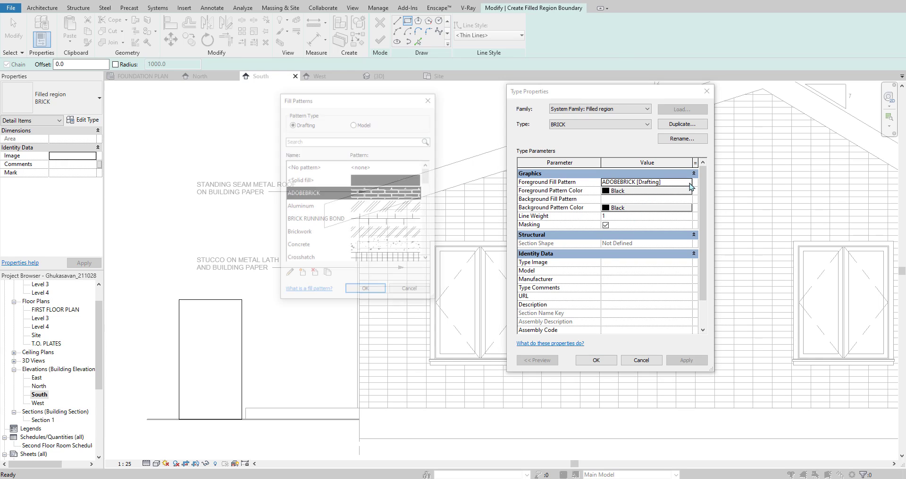
drag(430, 174, 435, 236)
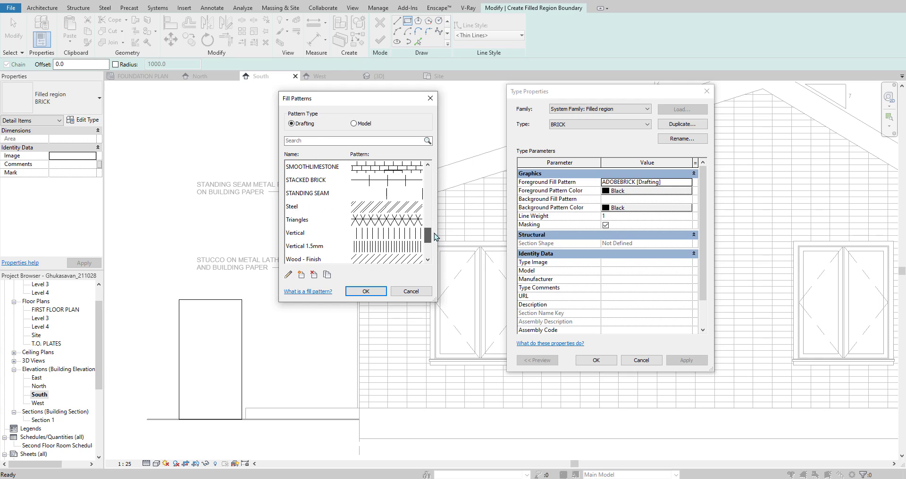
click(363, 188)
click(366, 292)
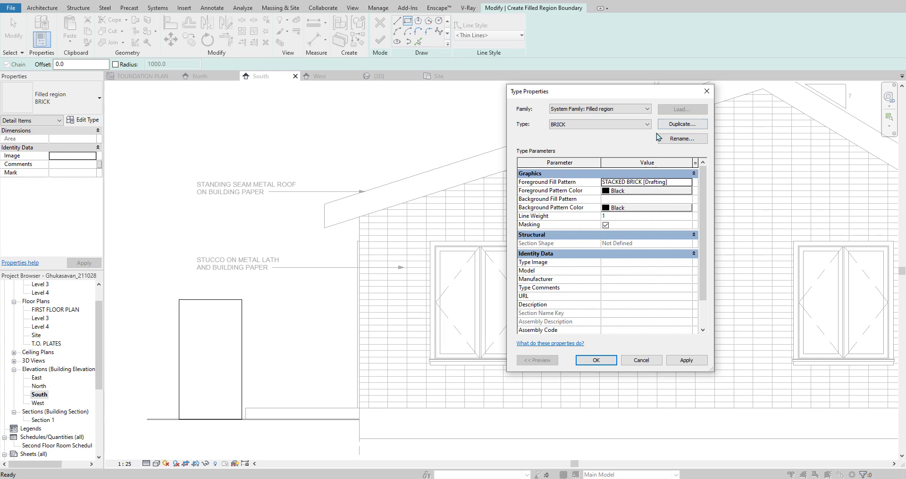
click(641, 361)
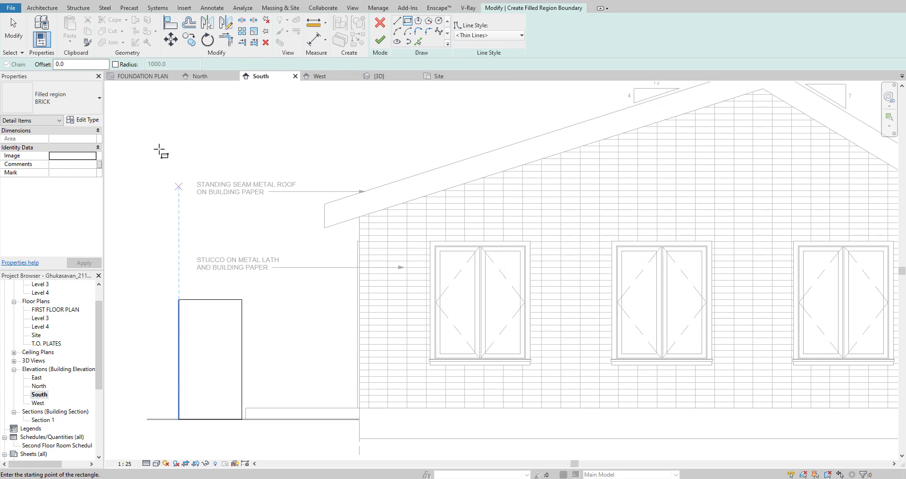
Step: Duplicate BRICK as a STACKED BRICK type using the STACKED BRICK foreground pattern
click(84, 120)
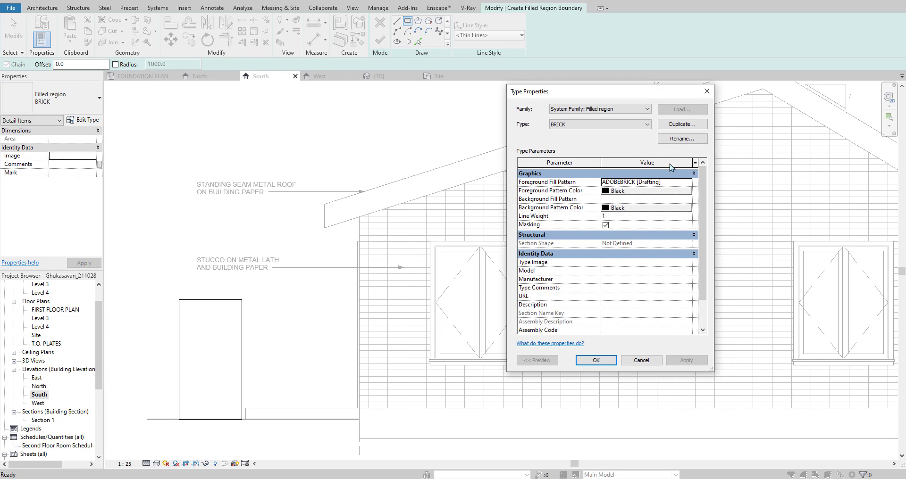
click(682, 124)
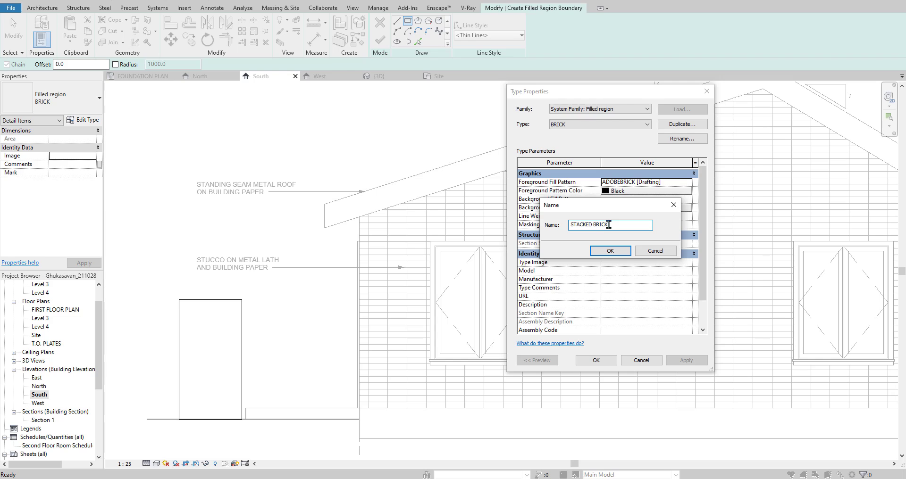
text(STACKED BRICK)
click(610, 250)
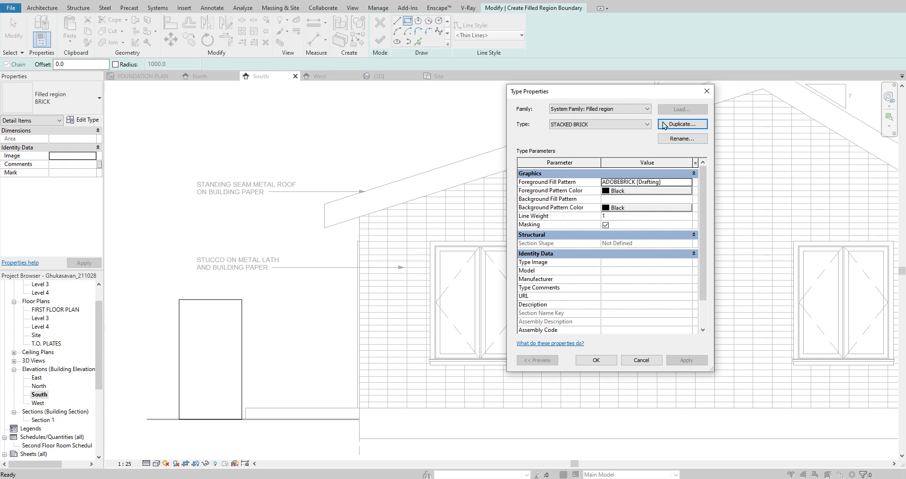
click(676, 183)
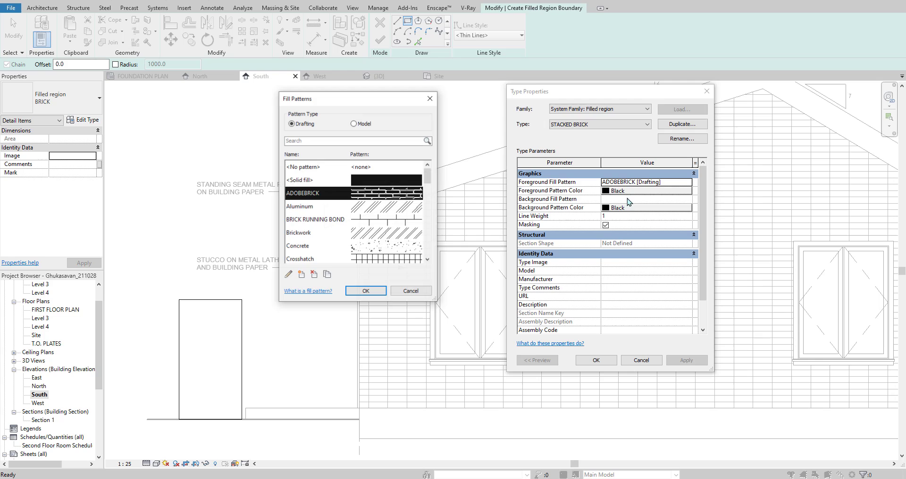
drag(428, 178, 429, 240)
click(389, 208)
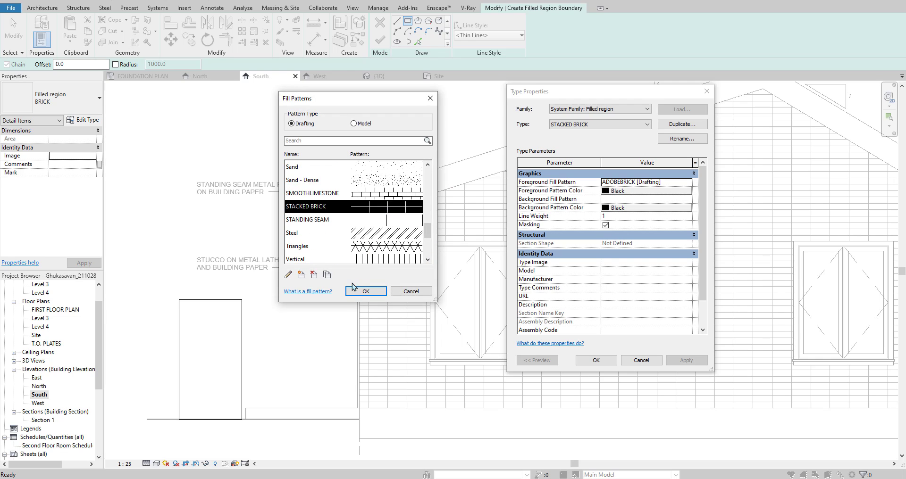
click(359, 292)
click(594, 361)
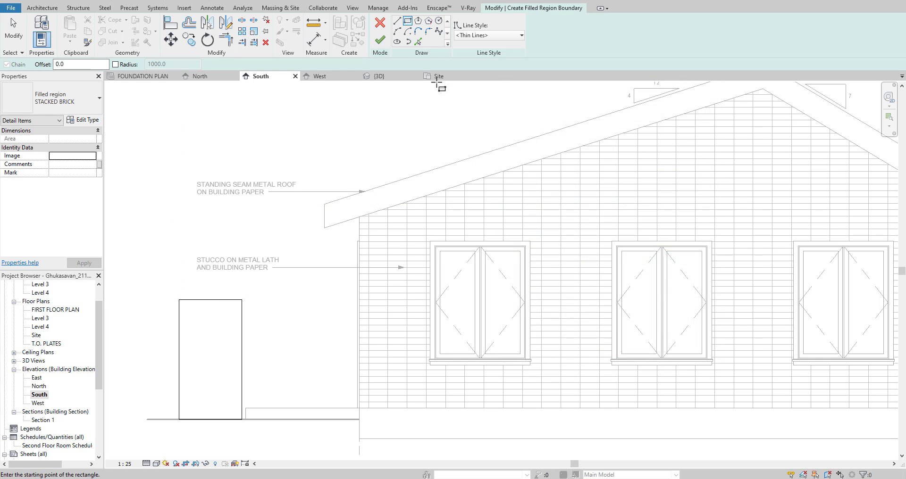
Step: Finish the filled region sketch and stretch its left edge farther left
click(379, 41)
click(272, 351)
scroll(331, 349, up, 4)
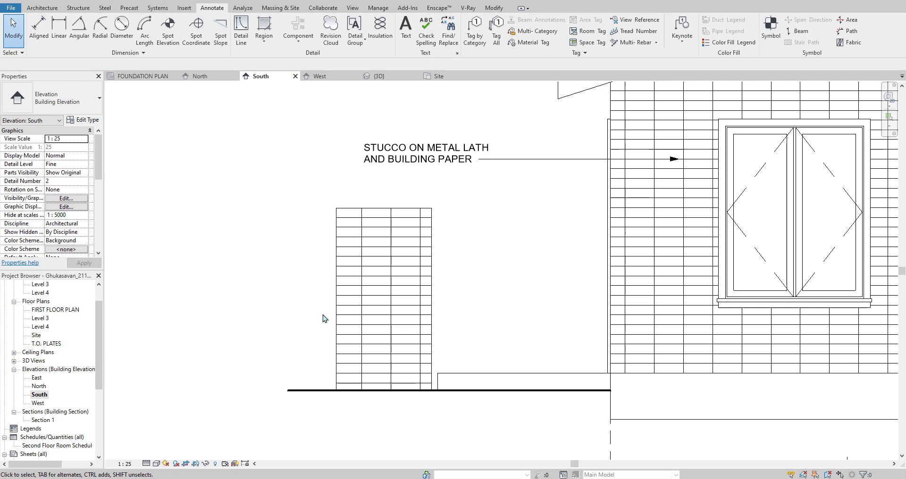
click(339, 314)
drag(337, 300, 255, 302)
click(523, 318)
scroll(412, 350, down, 2)
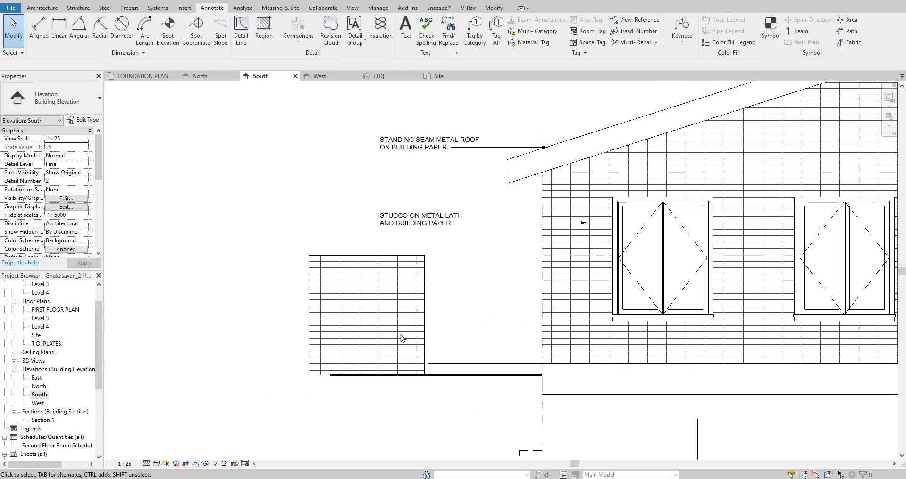
middle_drag(488, 316, 362, 349)
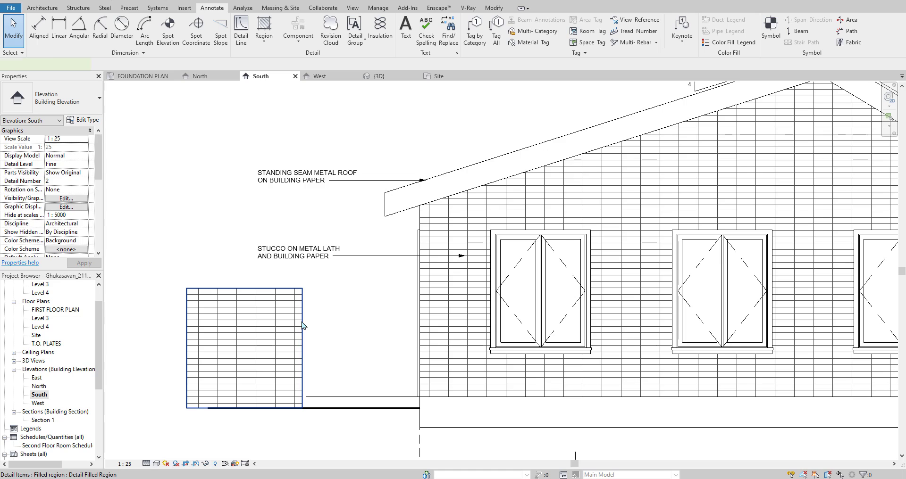
Step: Change the filled region beside the wall from STACKED BRICK to the BRICK type
click(285, 364)
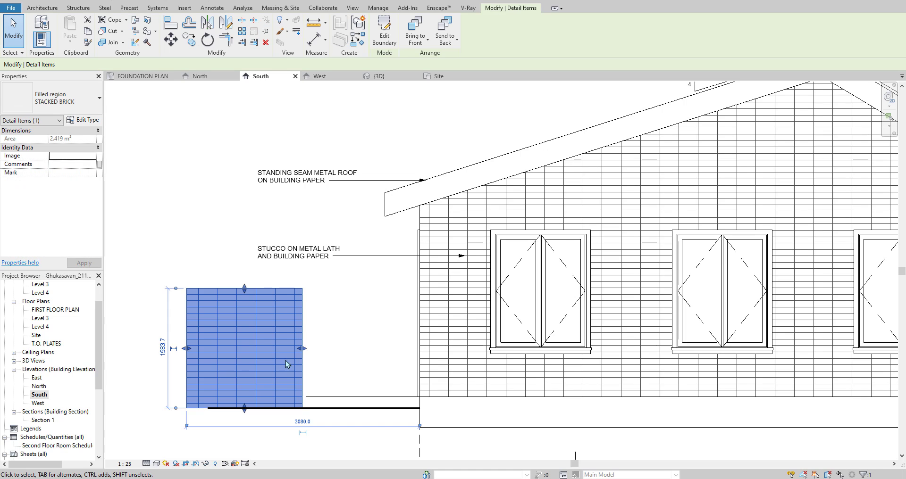
click(86, 100)
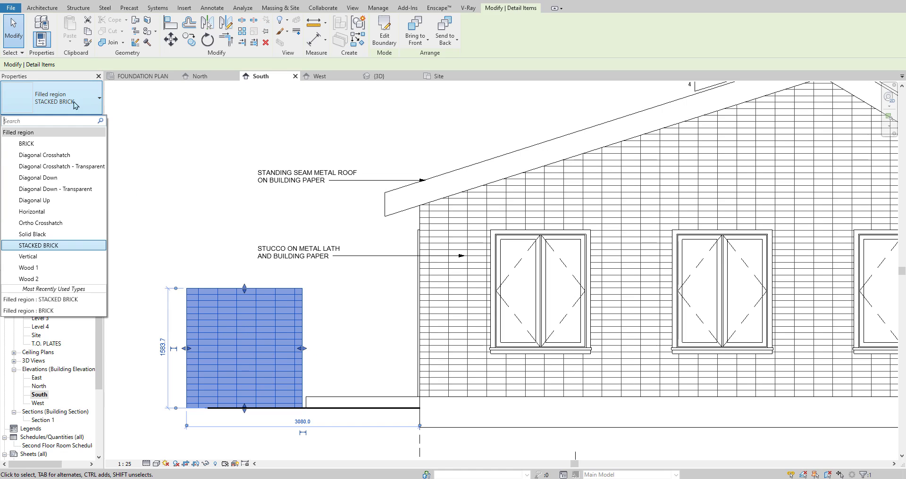
click(26, 143)
key(Escape)
scroll(284, 377, up, 2)
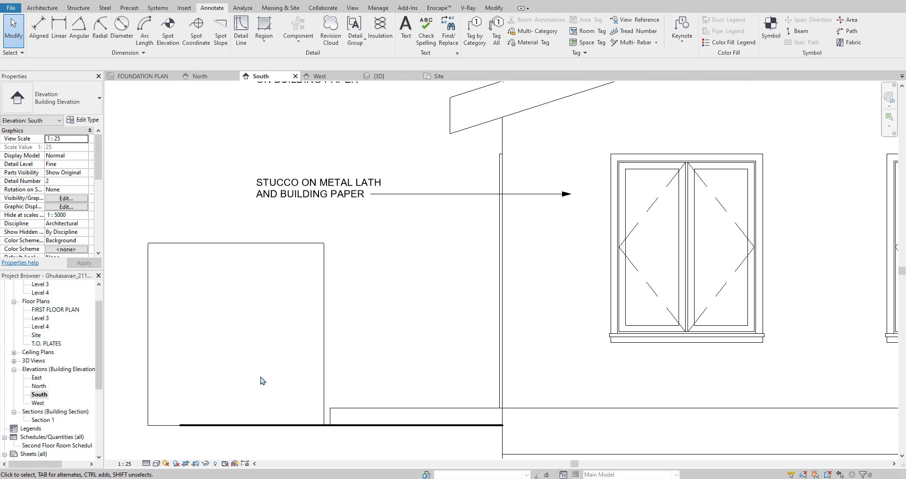